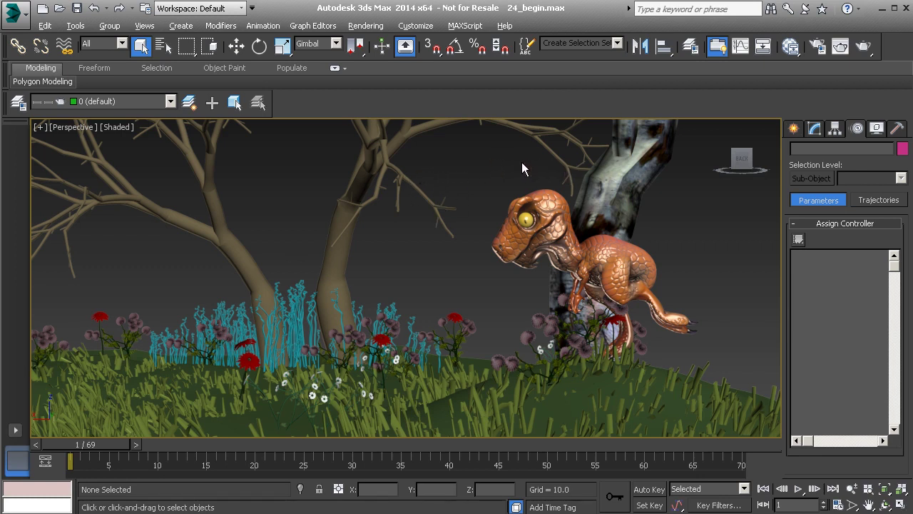
Step: Move the time slider from frame 1 to frame 8 to put the dinosaur mid-leap
{"action": "left_click_drag", "start_coordinate": [98, 442], "coordinate": [149, 445]}
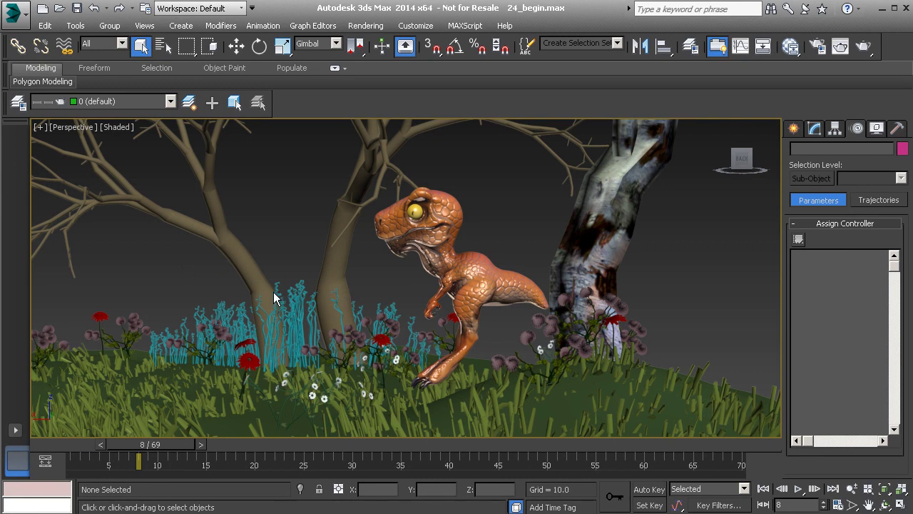
Step: Unhide the Controls and Controls_Neck_IK layers, then select all rig controls except one tail control
{"action": "left_click", "coordinate": [18, 102]}
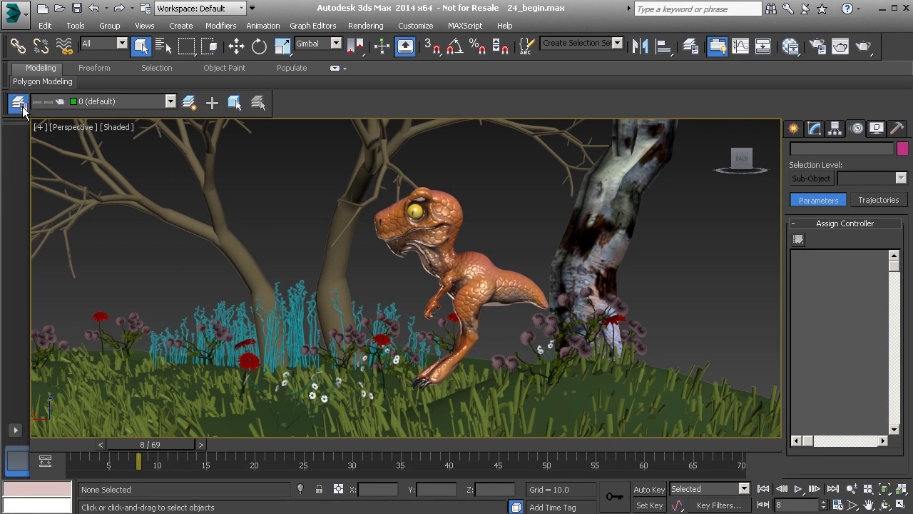
{"action": "left_click", "coordinate": [152, 212]}
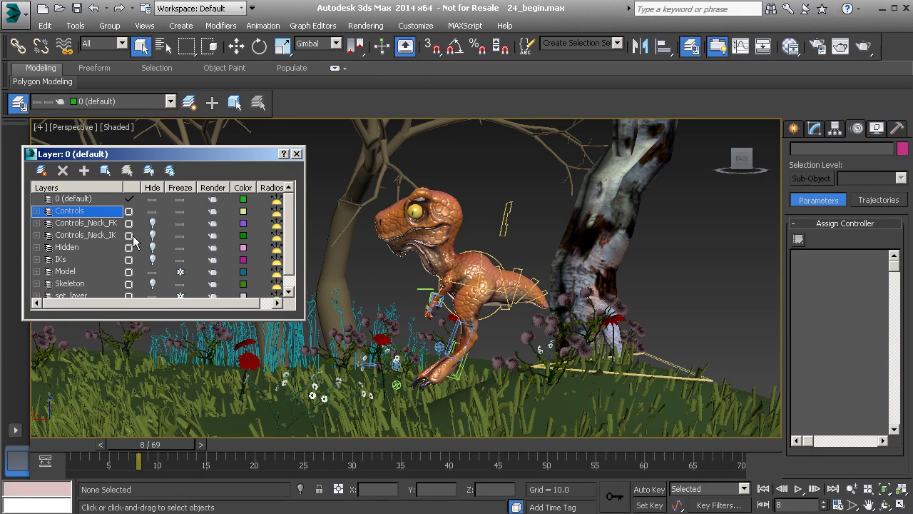
{"action": "left_click", "coordinate": [152, 236]}
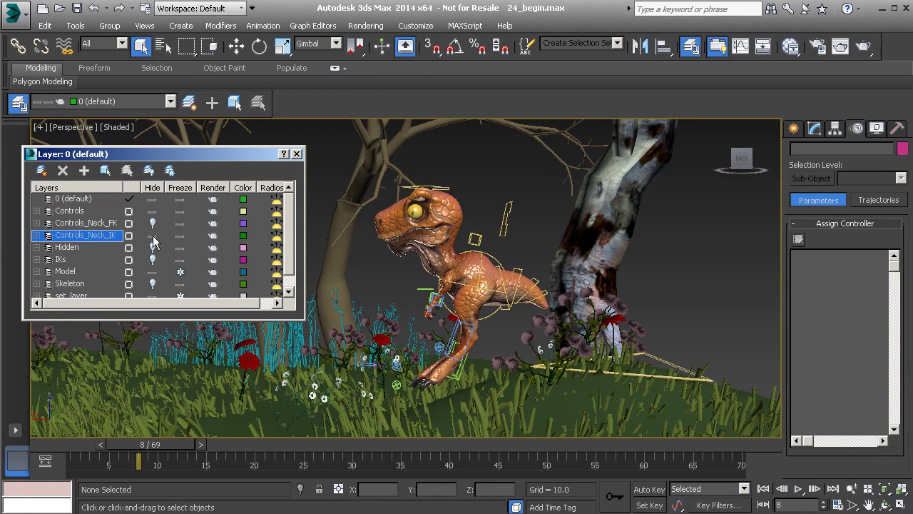
{"action": "left_click", "coordinate": [297, 154]}
{"action": "mouse_move", "coordinate": [284, 151]}
{"action": "left_mouse_down"}
{"action": "mouse_move", "coordinate": [626, 391]}
{"action": "mouse_move", "coordinate": [635, 416]}
{"action": "left_mouse_up"}
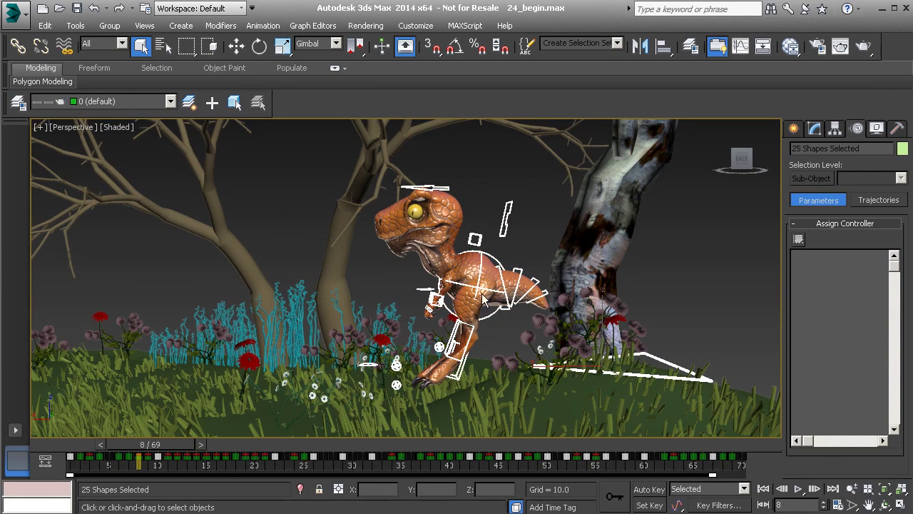
{"action": "left_click", "coordinate": [592, 370], "text": "alt"}
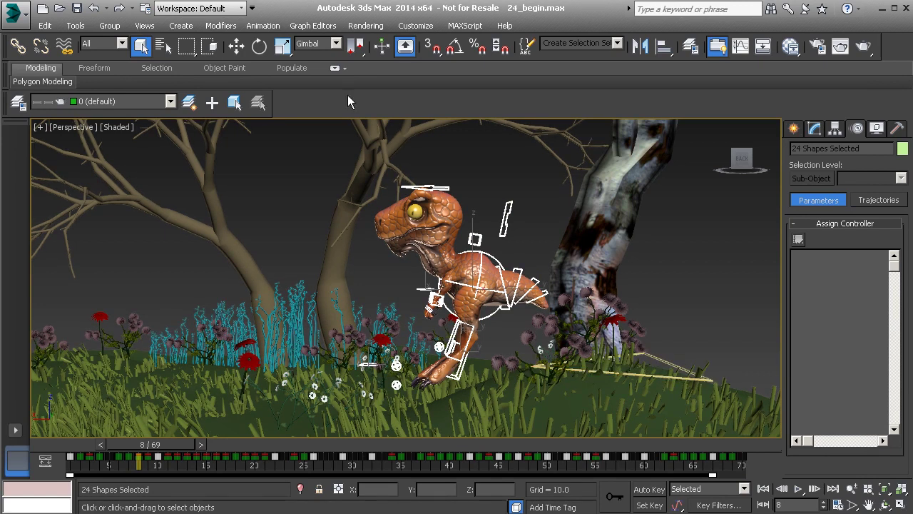
Step: Save the selected controls' animation as Rexy_Performance.xaf with no frame segment limit
{"action": "left_click", "coordinate": [263, 25]}
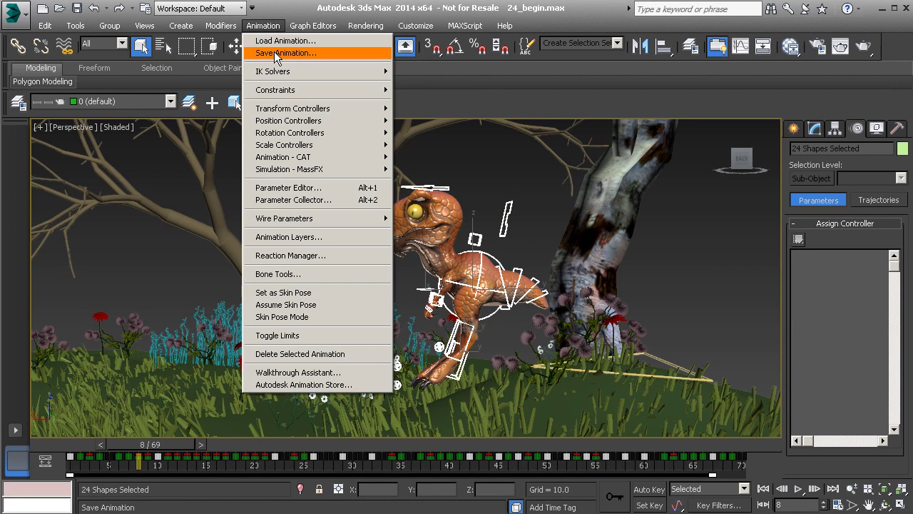
{"action": "left_click", "coordinate": [274, 52]}
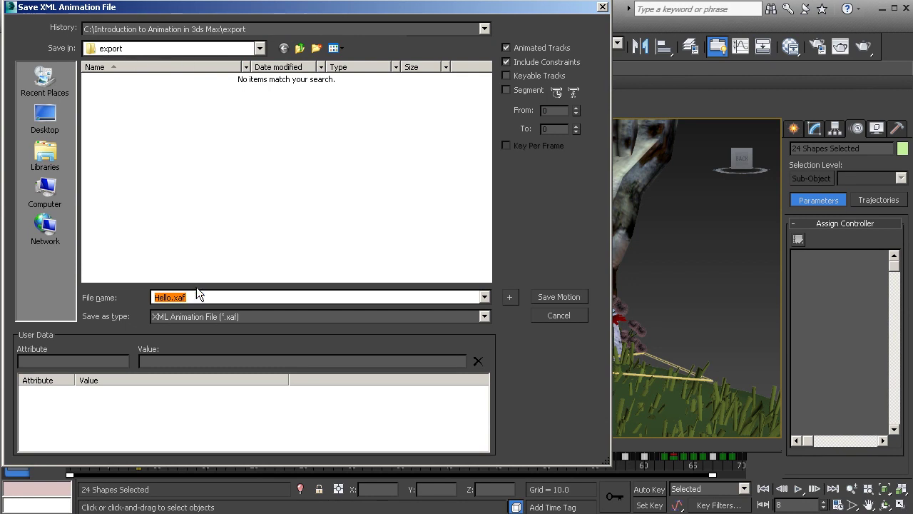
{"action": "type", "text": "Rexy_Performance"}
{"action": "left_click", "coordinate": [512, 91]}
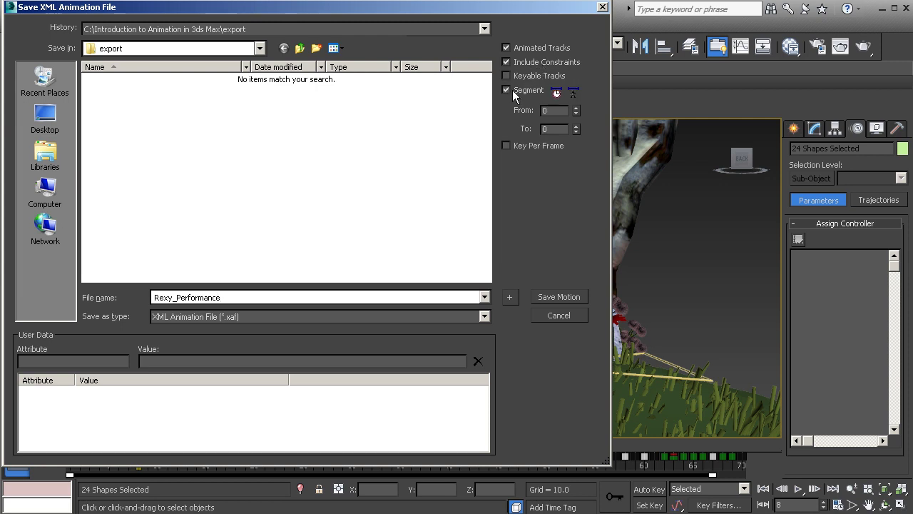
{"action": "double_click", "coordinate": [545, 129]}
{"action": "left_click", "coordinate": [508, 90]}
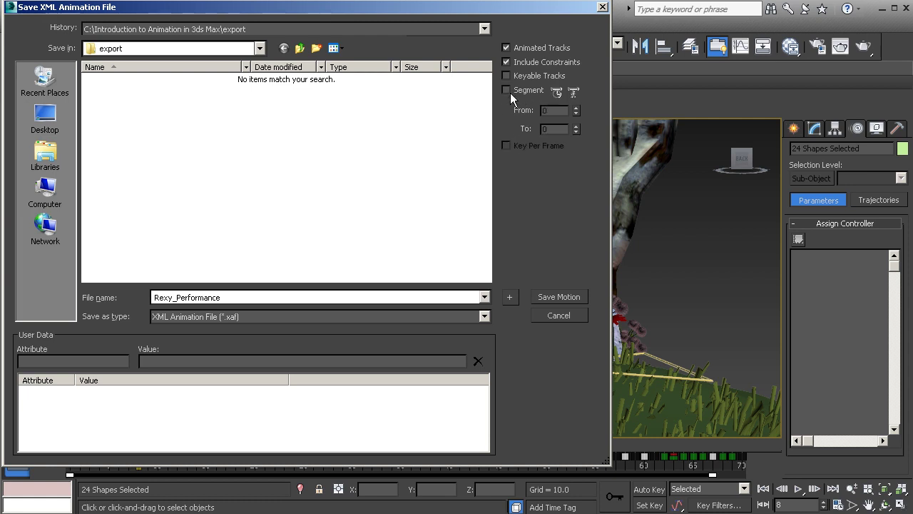
{"action": "left_click", "coordinate": [563, 297]}
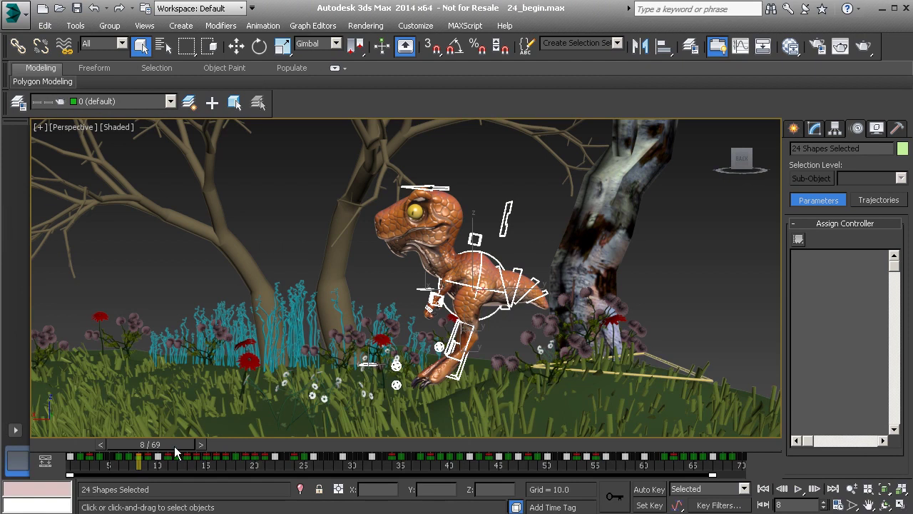
Step: Return to frame 1, delete the selected controls' animation, and scrub to confirm it's gone
{"action": "left_click_drag", "start_coordinate": [177, 444], "coordinate": [80, 440]}
{"action": "key", "text": "q"}
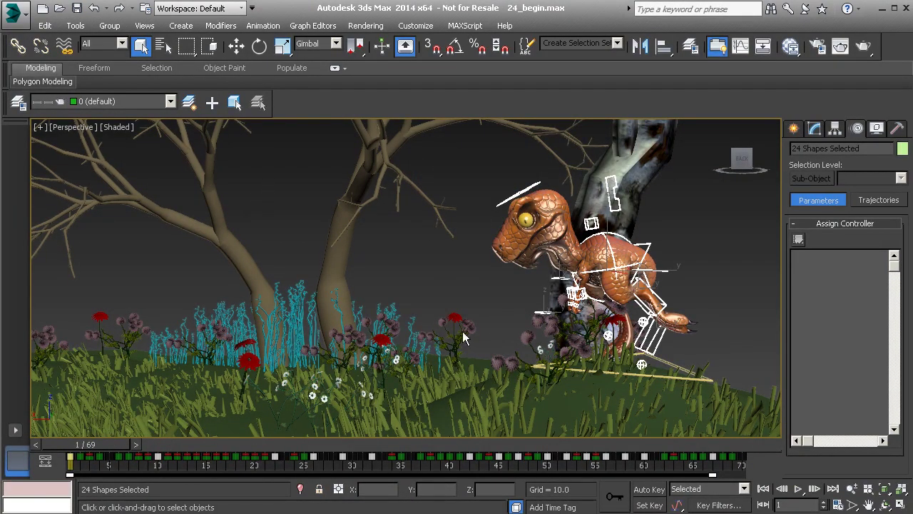
{"action": "right_click", "coordinate": [270, 198]}
{"action": "left_click", "coordinate": [314, 239]}
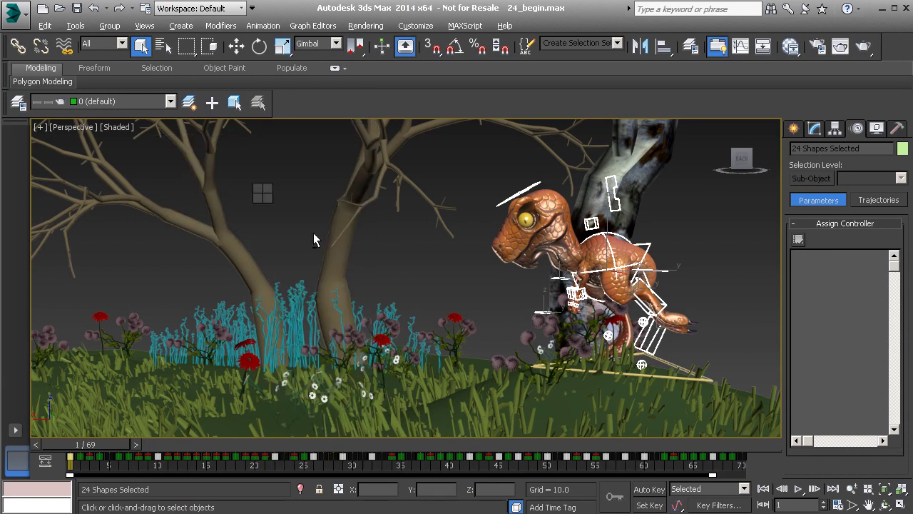
{"action": "mouse_move", "coordinate": [103, 444]}
{"action": "left_mouse_down"}
{"action": "mouse_move", "coordinate": [787, 475]}
{"action": "mouse_move", "coordinate": [65, 496]}
{"action": "left_mouse_up"}
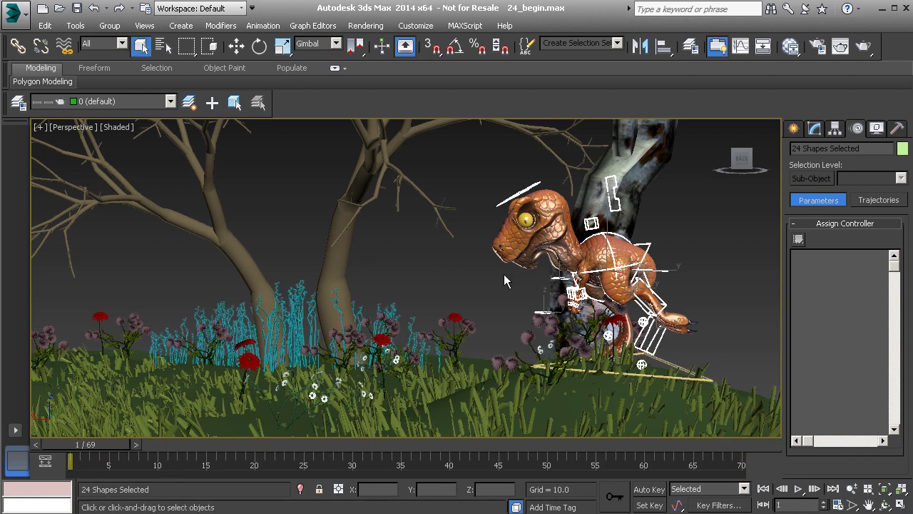
Step: In Load Animation, open Rexy_Performance.xaf as text in Notepad
{"action": "left_click", "coordinate": [263, 25]}
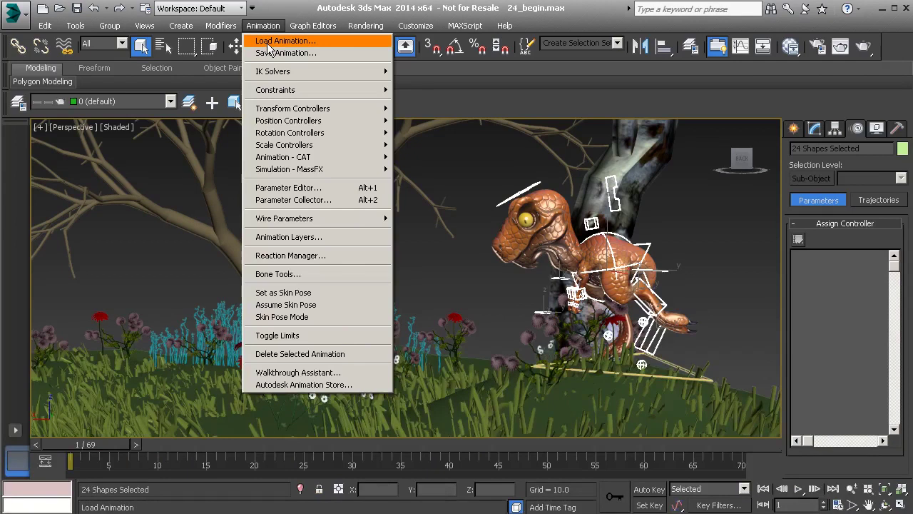
{"action": "left_click", "coordinate": [269, 43]}
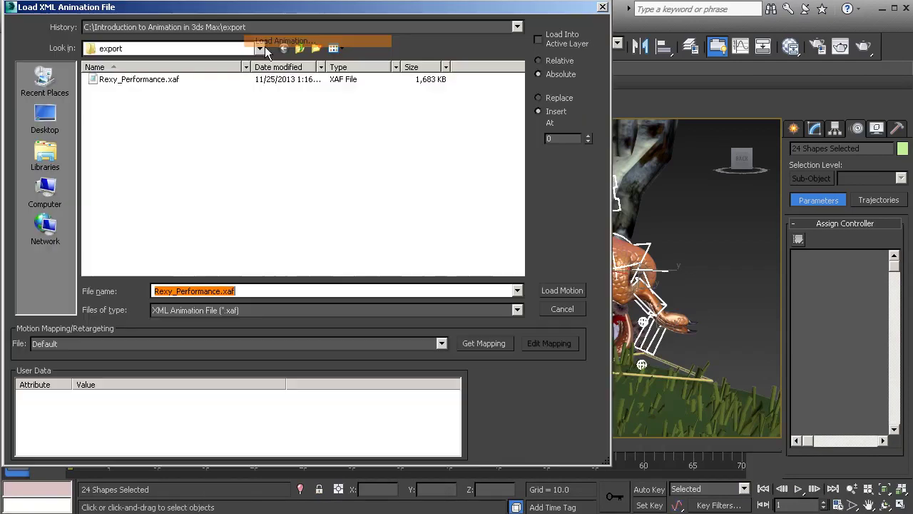
{"action": "left_click", "coordinate": [132, 82]}
{"action": "right_click", "coordinate": [148, 76]}
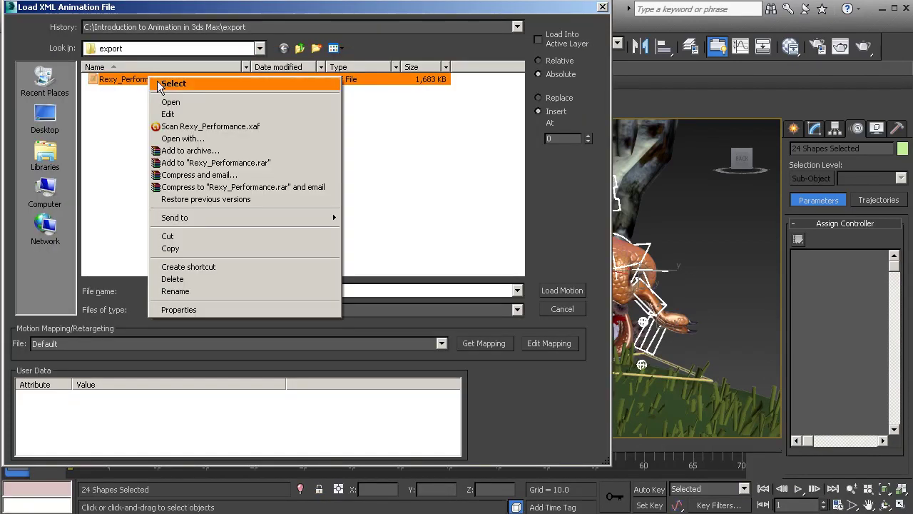
{"action": "left_click", "coordinate": [196, 100]}
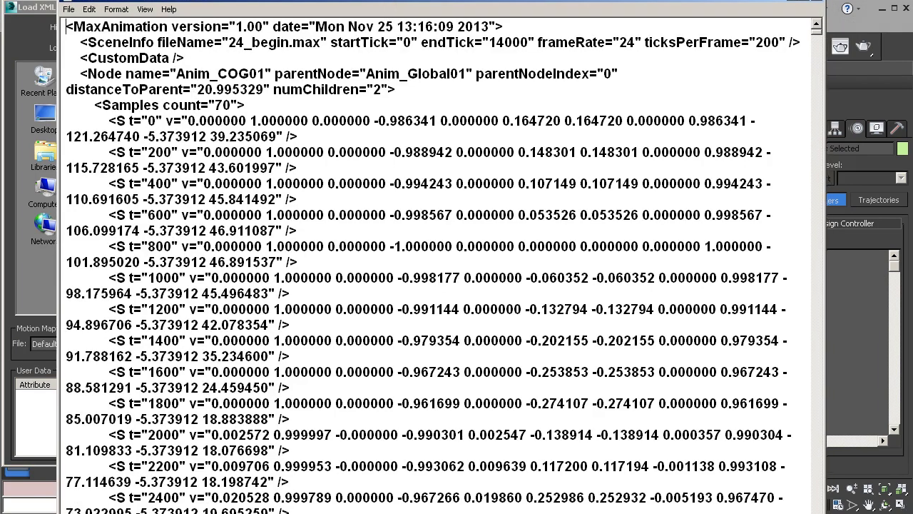
Step: Scroll through the XAF's S, RVal and FVal samples in Notepad, then close Notepad
{"action": "scroll", "coordinate": [744, 141], "scroll_direction": "down", "scroll_amount": 7}
{"action": "scroll", "coordinate": [744, 140], "scroll_direction": "down", "scroll_amount": 6}
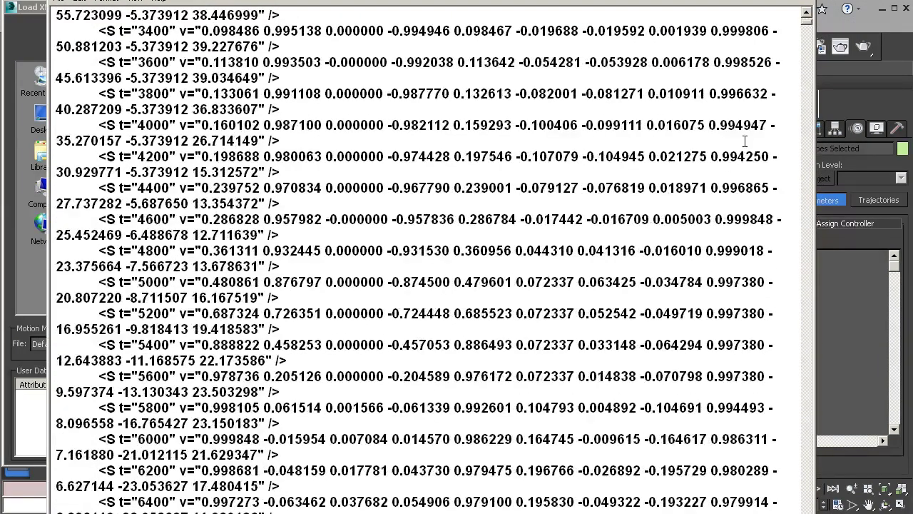
{"action": "mouse_move", "coordinate": [806, 21]}
{"action": "left_mouse_down"}
{"action": "mouse_move", "coordinate": [799, 295]}
{"action": "mouse_move", "coordinate": [787, 310]}
{"action": "mouse_move", "coordinate": [788, 243]}
{"action": "left_mouse_up"}
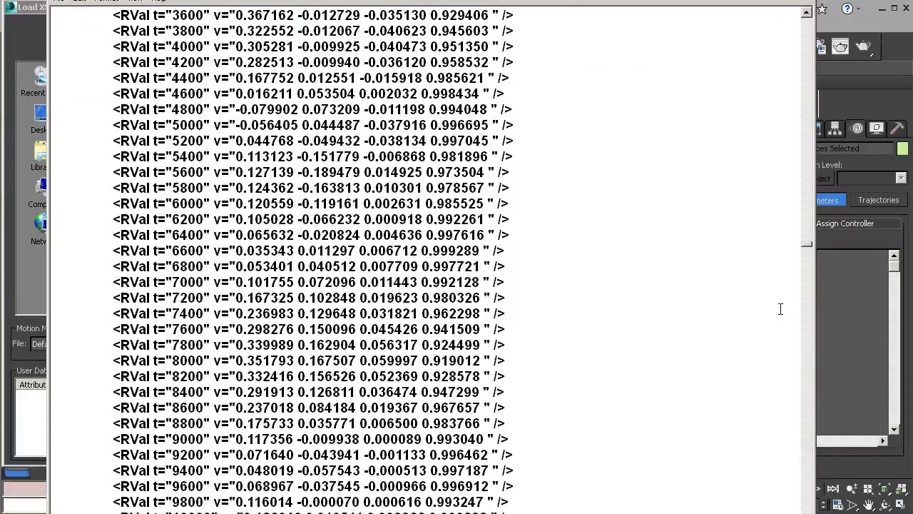
{"action": "left_click_drag", "start_coordinate": [806, 246], "coordinate": [805, 269]}
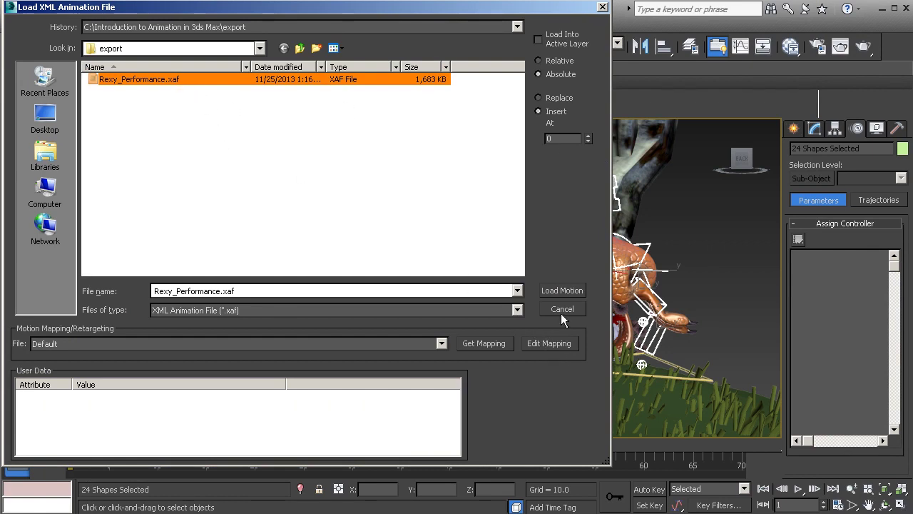
Step: Open Edit Mapping for Rexy_Performance.xaf and select the Zero Pos XYZ X Position row
{"action": "left_click", "coordinate": [549, 343]}
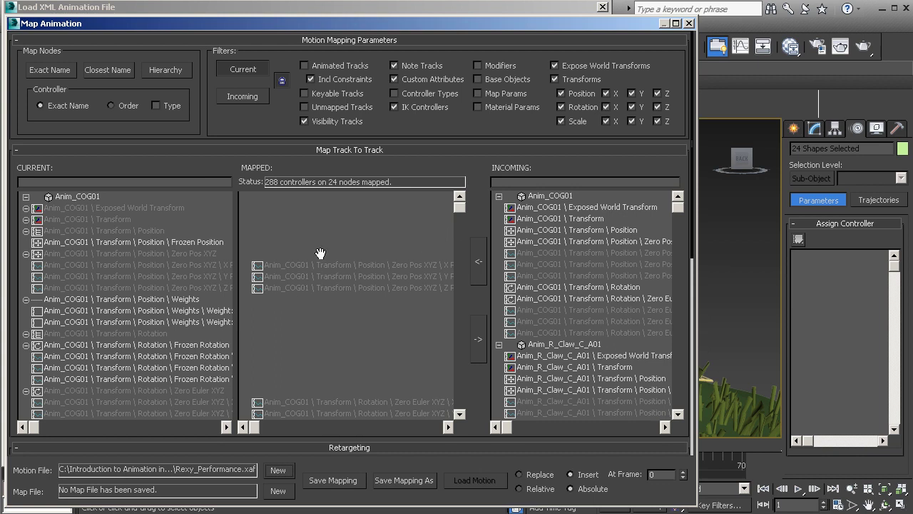
{"action": "left_click_drag", "start_coordinate": [254, 427], "coordinate": [285, 427]}
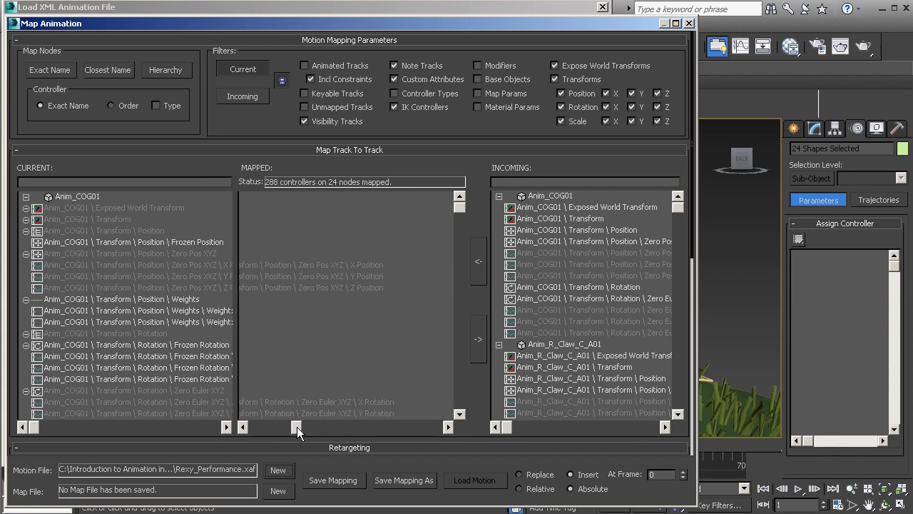
{"action": "left_click", "coordinate": [372, 265]}
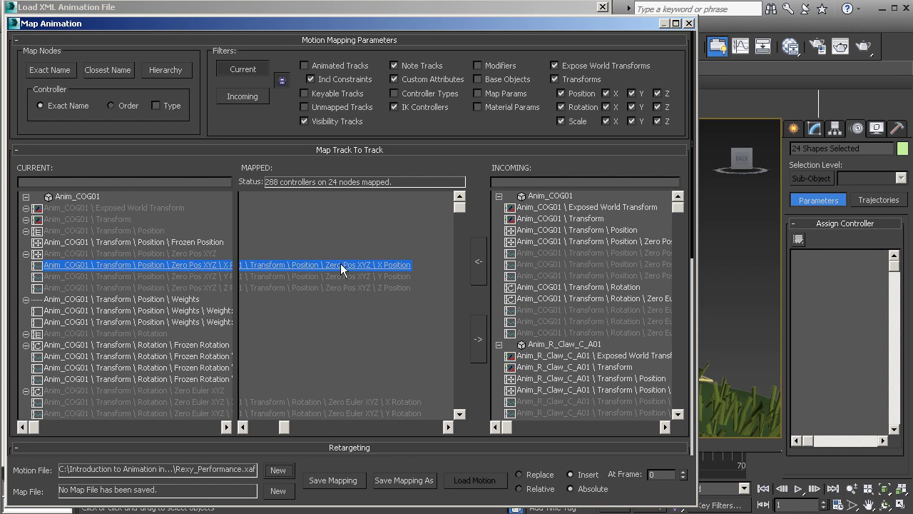
Step: Unmap Anim_COG01's Zero Pos XYZ X Position track and reselect that row
{"action": "left_click", "coordinate": [483, 340]}
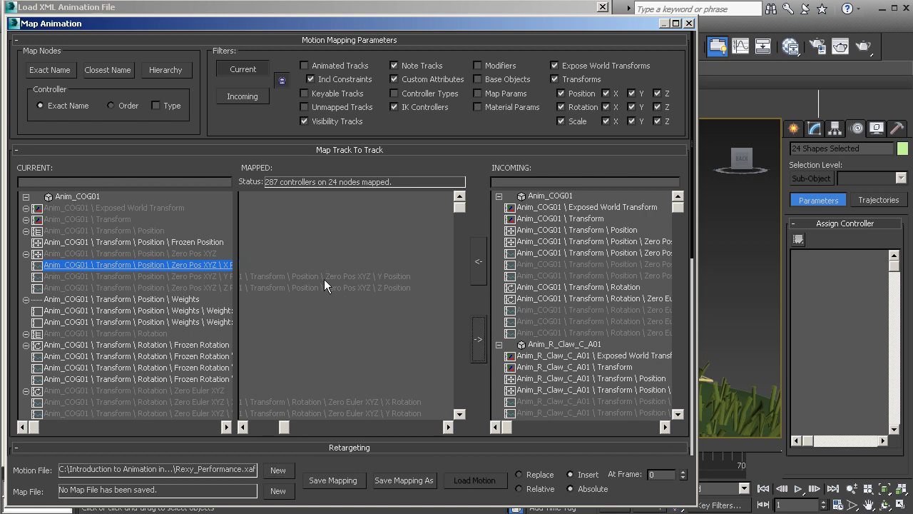
{"action": "key", "text": "Down"}
{"action": "key", "text": "Down"}
{"action": "left_click", "coordinate": [189, 264]}
Step: Filter incoming tracks by 'Anim_COG' and map its X Position track back onto that row
{"action": "left_click", "coordinate": [529, 183]}
{"action": "key", "text": "Return"}
{"action": "mouse_move", "coordinate": [679, 209]}
{"action": "left_mouse_down"}
{"action": "mouse_move", "coordinate": [689, 367]}
{"action": "mouse_move", "coordinate": [685, 205]}
{"action": "left_mouse_up"}
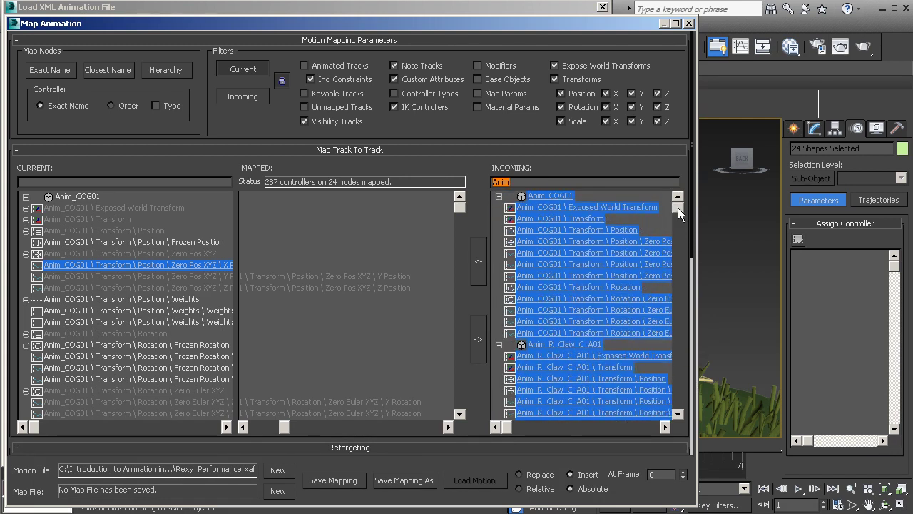
{"action": "left_click", "coordinate": [524, 183]}
{"action": "type", "text": "_C"}
{"action": "type", "text": "OG"}
{"action": "mouse_move", "coordinate": [682, 207]}
{"action": "left_mouse_down"}
{"action": "mouse_move", "coordinate": [680, 262]}
{"action": "mouse_move", "coordinate": [687, 208]}
{"action": "left_mouse_up"}
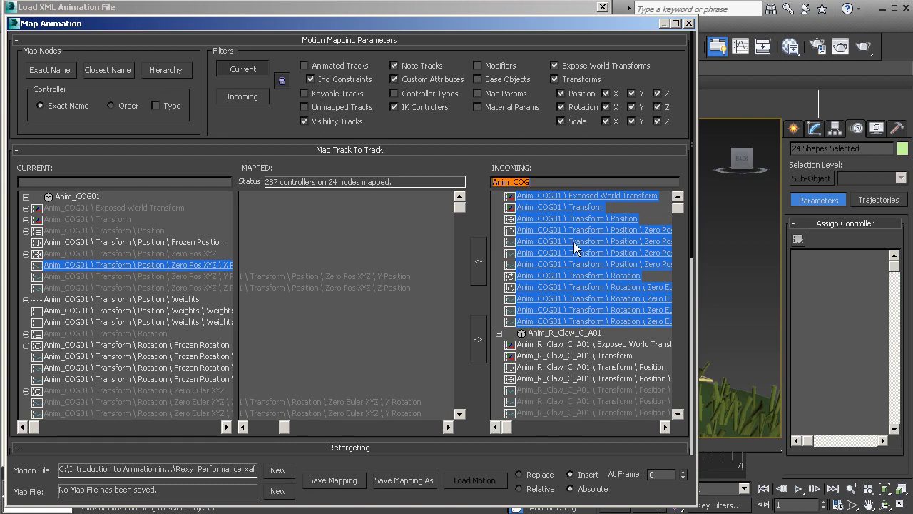
{"action": "left_click_drag", "start_coordinate": [510, 426], "coordinate": [539, 426]}
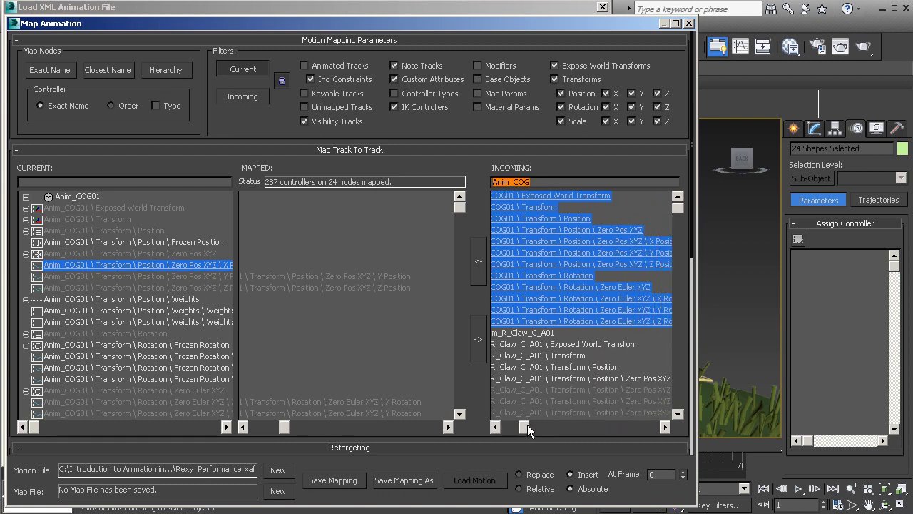
{"action": "left_click", "coordinate": [589, 243]}
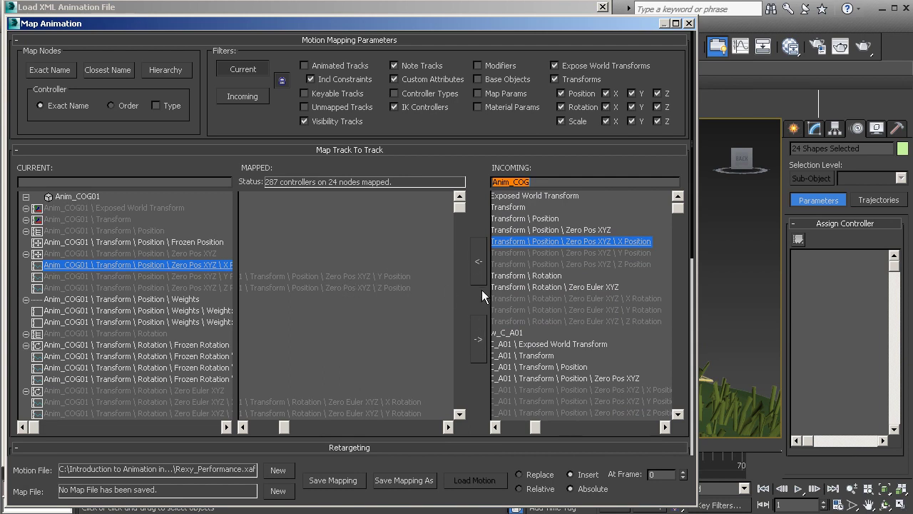
{"action": "key", "text": "Return"}
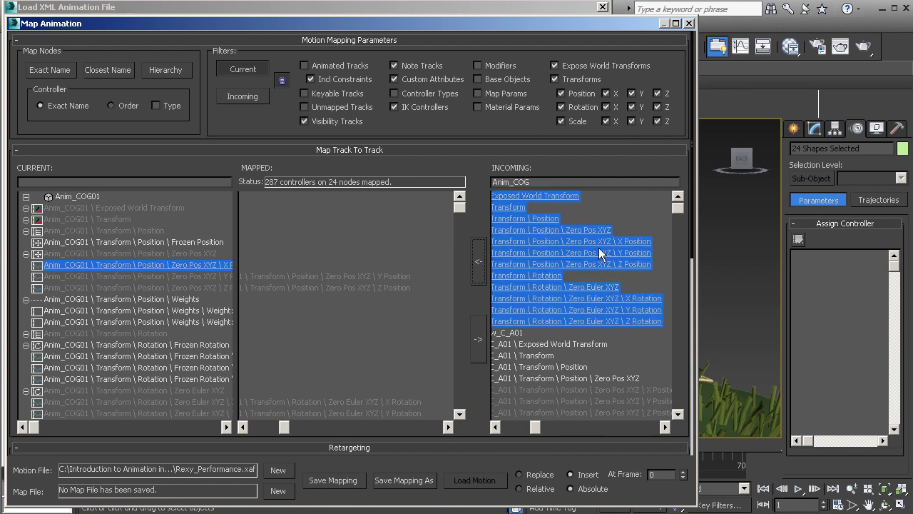
{"action": "left_click", "coordinate": [585, 242]}
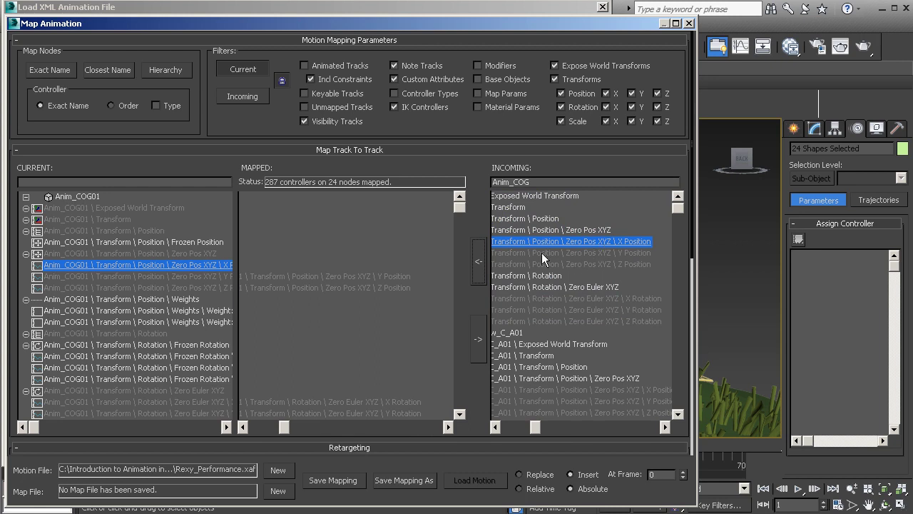
{"action": "left_click", "coordinate": [478, 261]}
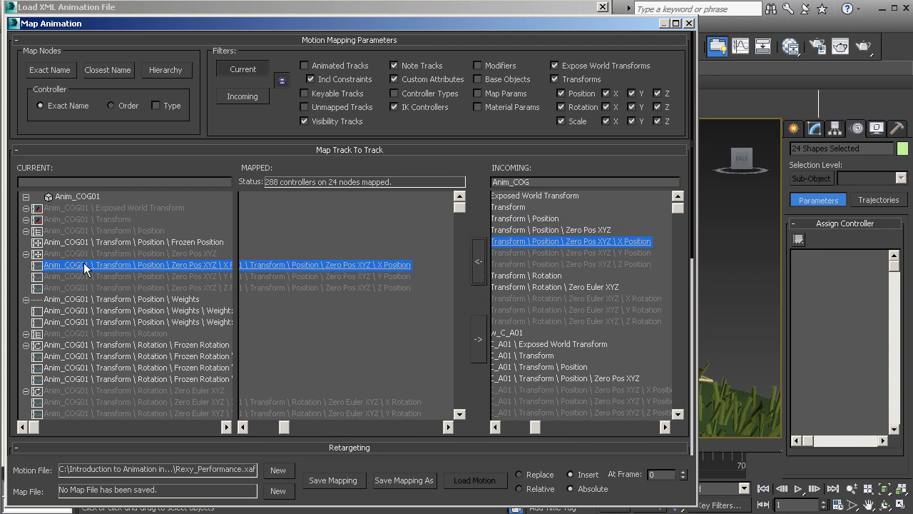
Step: Close Map Animation and load Rexy_Performance.xaf's motion onto the 24 selected controls
{"action": "left_click", "coordinate": [689, 24]}
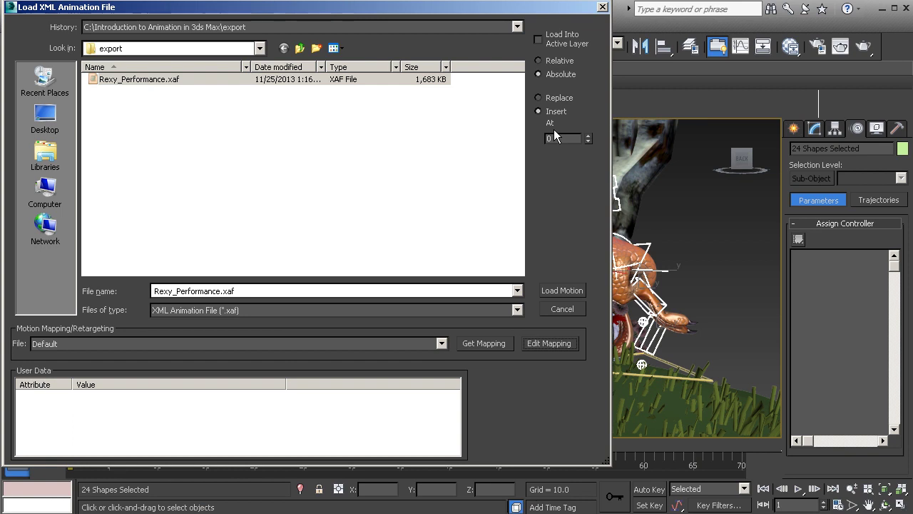
{"action": "left_click", "coordinate": [566, 293]}
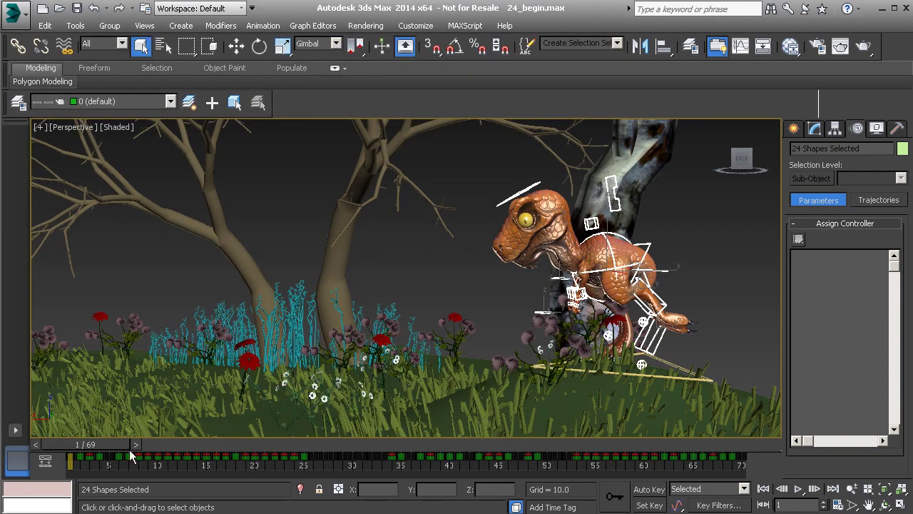
Step: Scrub the timeline, deselect the controls, and play the restored dinosaur animation
{"action": "mouse_move", "coordinate": [107, 442]}
{"action": "left_mouse_down"}
{"action": "mouse_move", "coordinate": [270, 466]}
{"action": "mouse_move", "coordinate": [367, 444]}
{"action": "mouse_move", "coordinate": [453, 438]}
{"action": "mouse_move", "coordinate": [641, 444]}
{"action": "left_mouse_up"}
{"action": "left_click", "coordinate": [526, 280]}
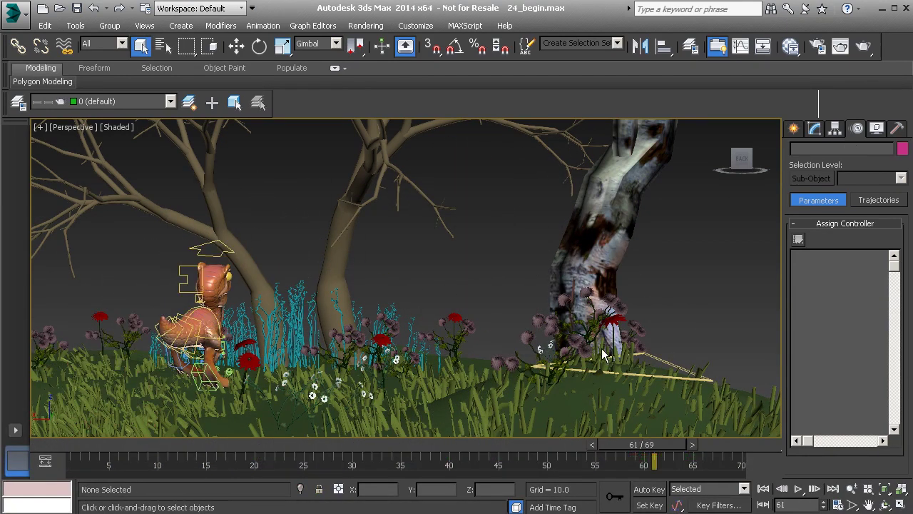
{"action": "left_click", "coordinate": [798, 489]}
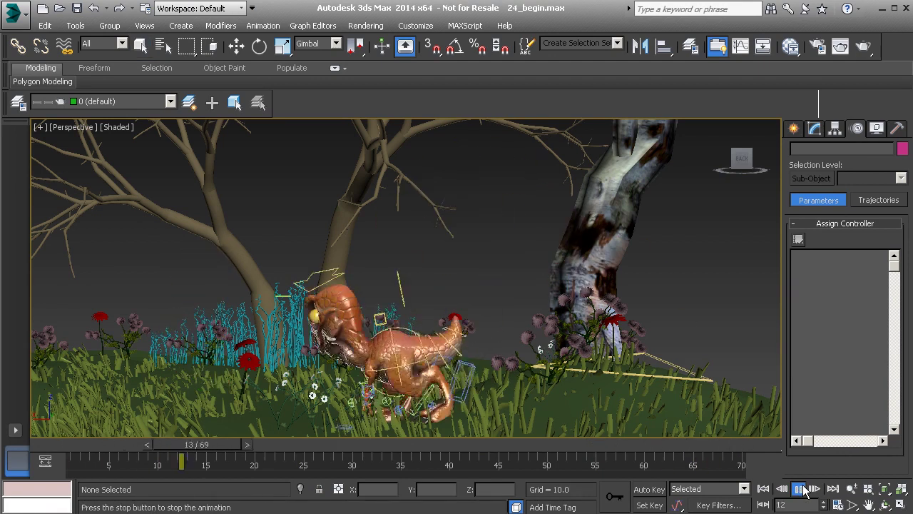